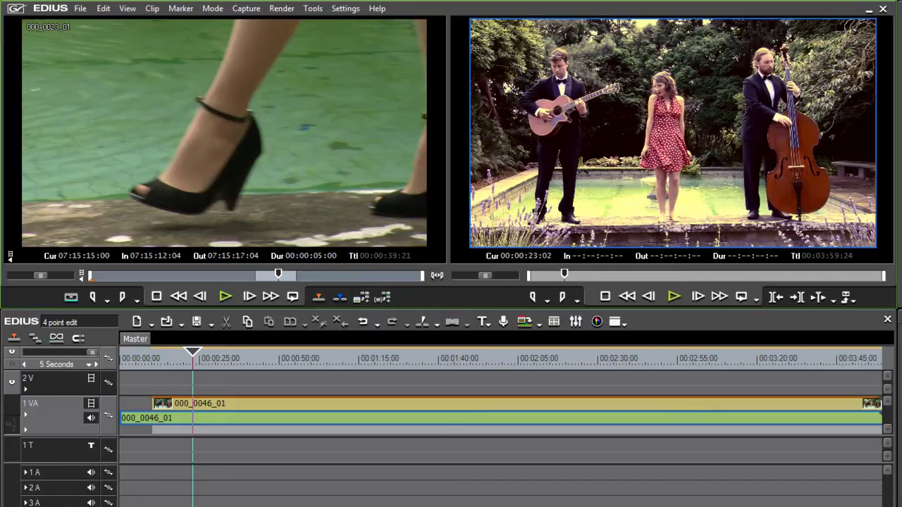
# - Scroll the timeline right to bring the end of clip 000_0046_01 on 1VA into view
pyautogui.hscroll(10, 501, 423)
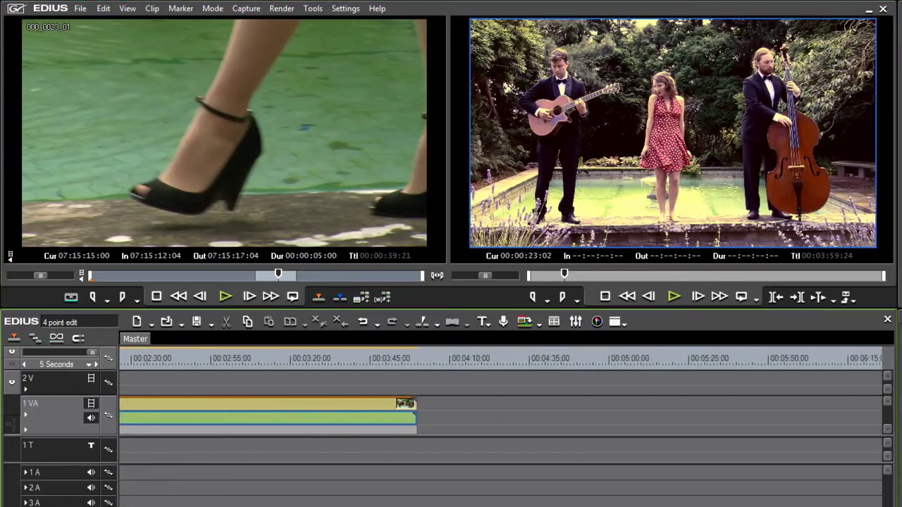
pyautogui.hscroll(1, 501, 423)
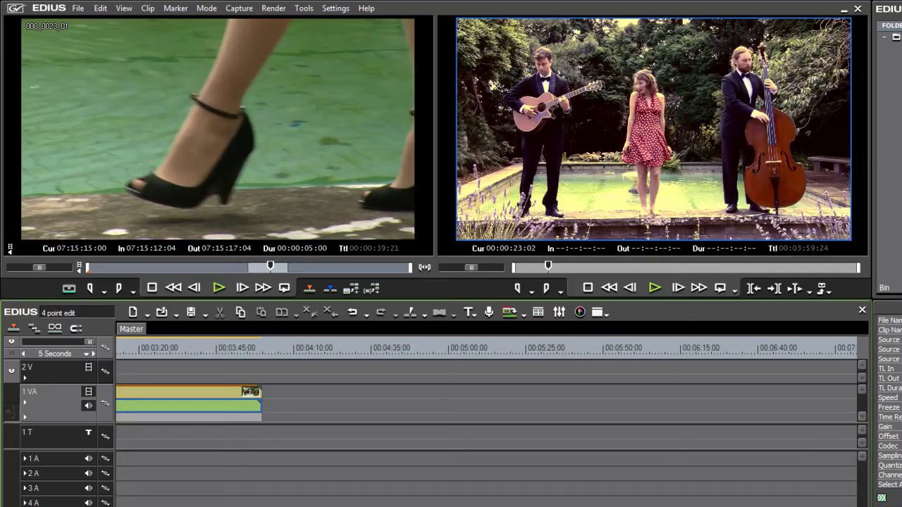
# - Preview the source and timeline clips, then park the playhead at 00:04:38:09 after the clip
pyautogui.click(407, 354)
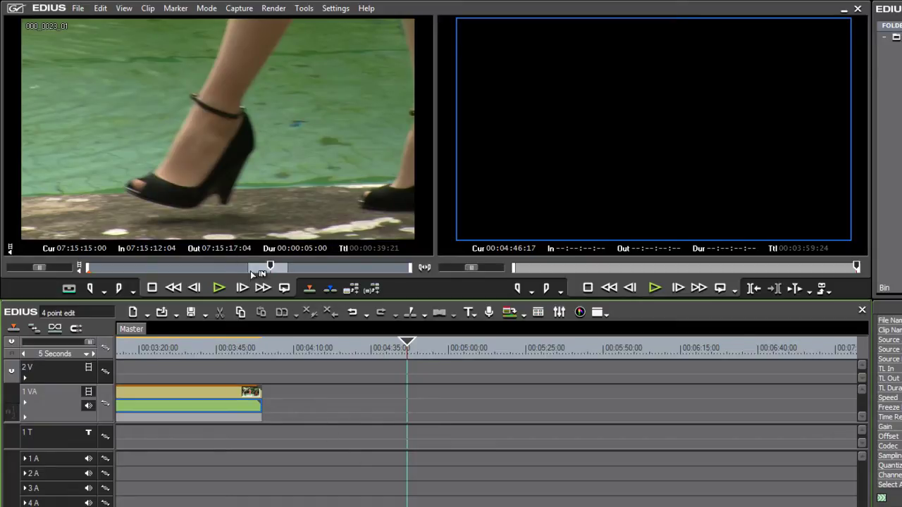
pyautogui.moveTo(263, 269); pyautogui.dragTo(261, 269)
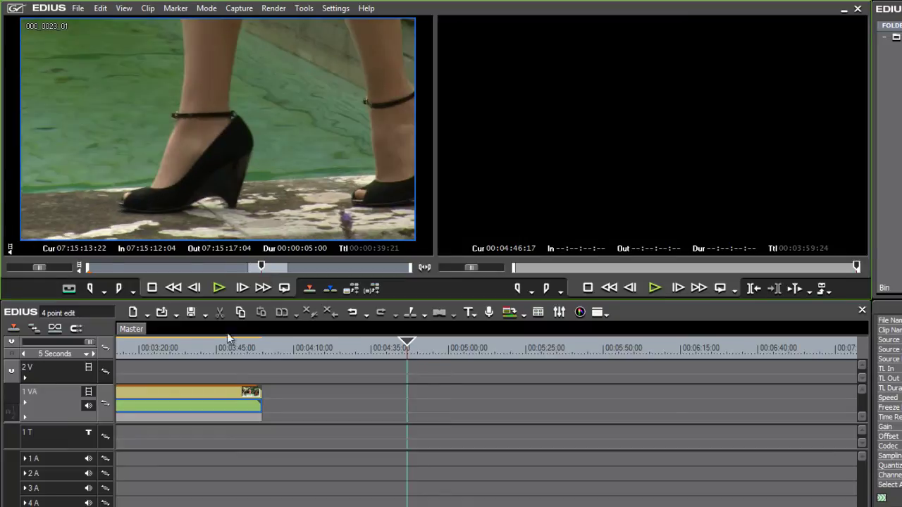
pyautogui.click(201, 348)
pyautogui.moveTo(194, 351); pyautogui.dragTo(223, 357)
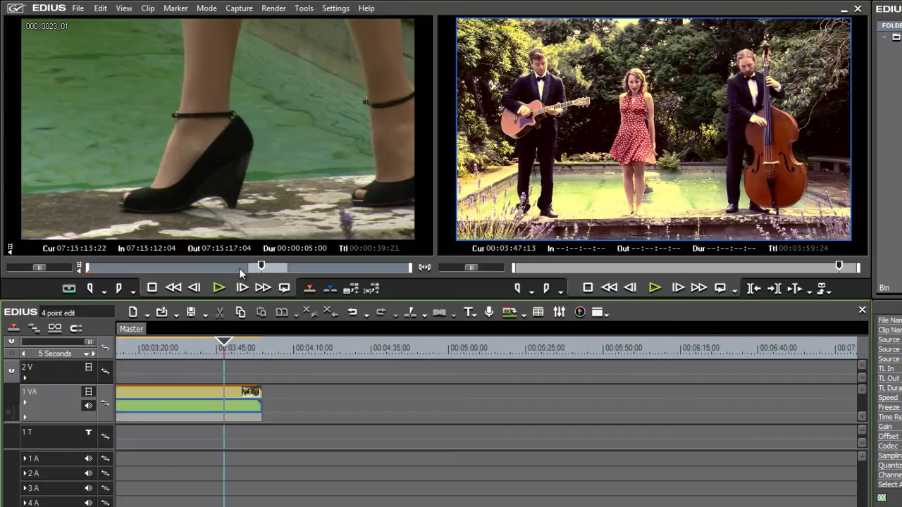
pyautogui.moveTo(252, 269); pyautogui.dragTo(265, 286)
pyautogui.click(375, 346)
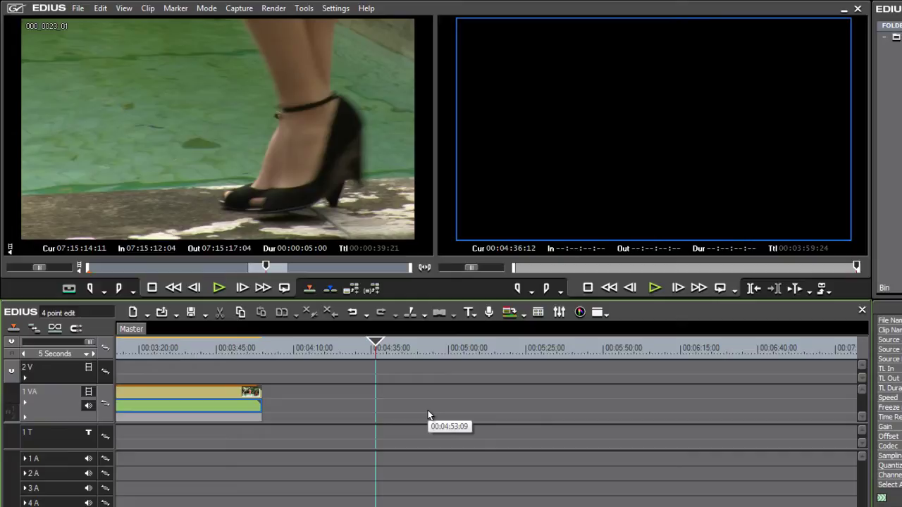
# - Mark timeline In at 00:04:38:09 and Out at 00:05:38:14, then clear the In point
pyautogui.click(382, 353)
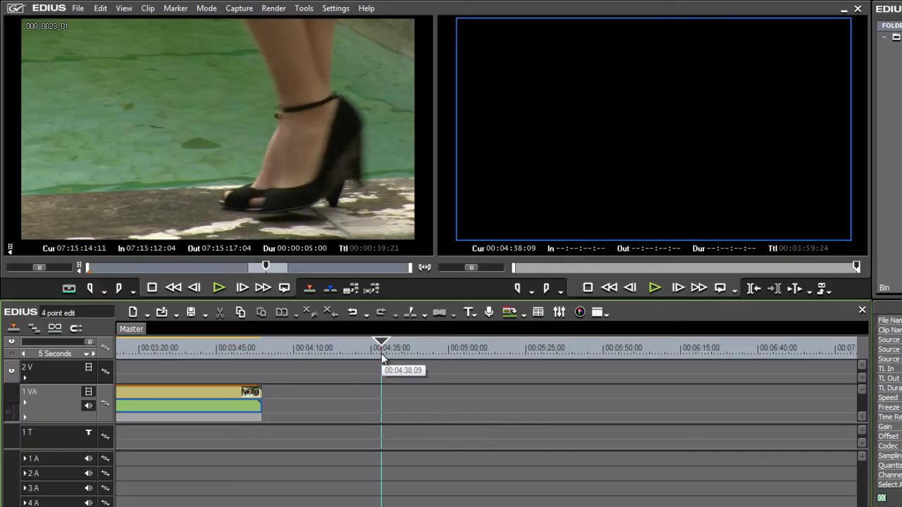
pyautogui.press('i')
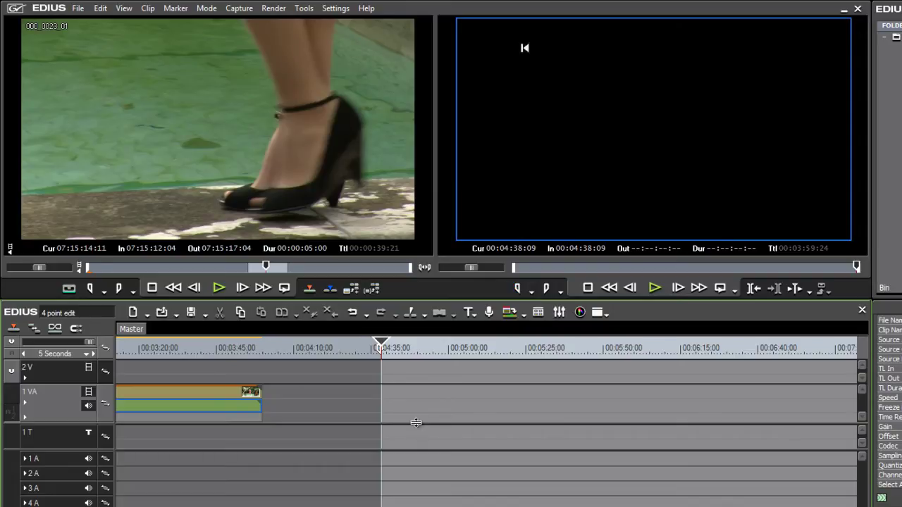
pyautogui.click(568, 353)
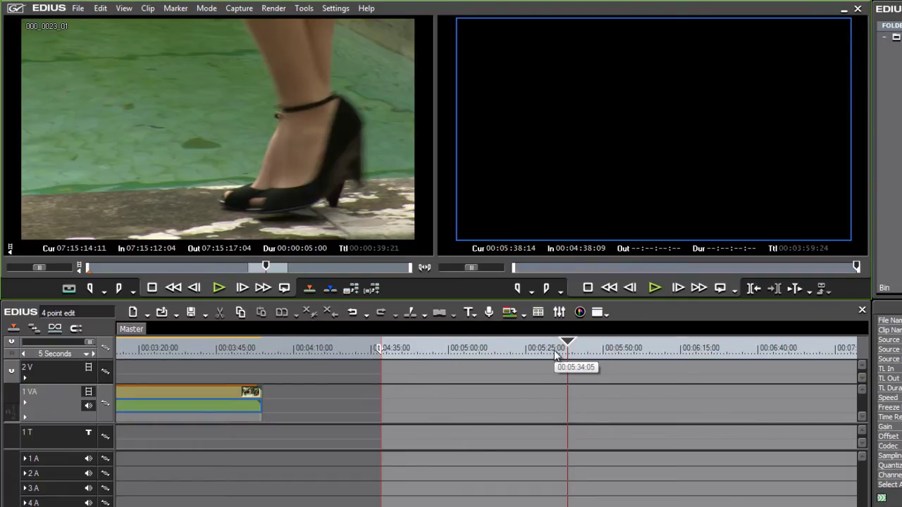
pyautogui.hotkey('alt', 'i')
pyautogui.press('o')
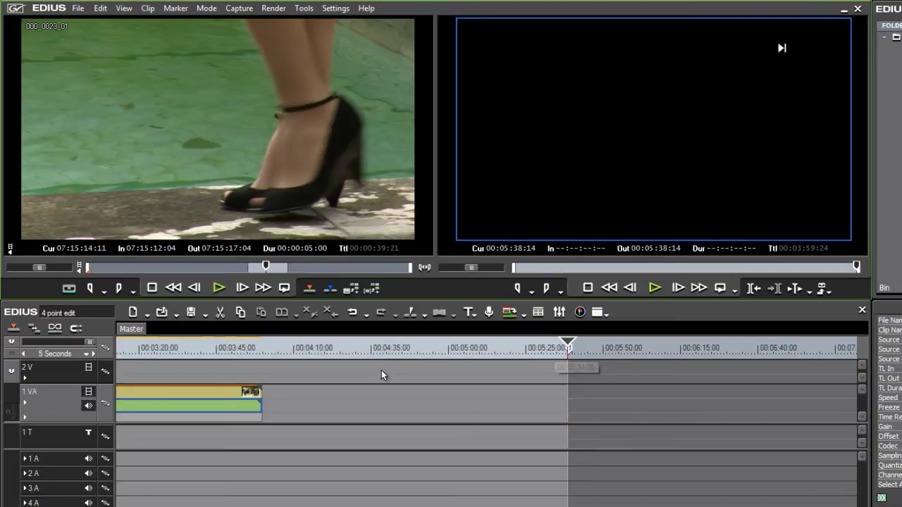
# - Park the playhead at 00:04:55:06, clear the Out point and target track 2V
pyautogui.click(306, 346)
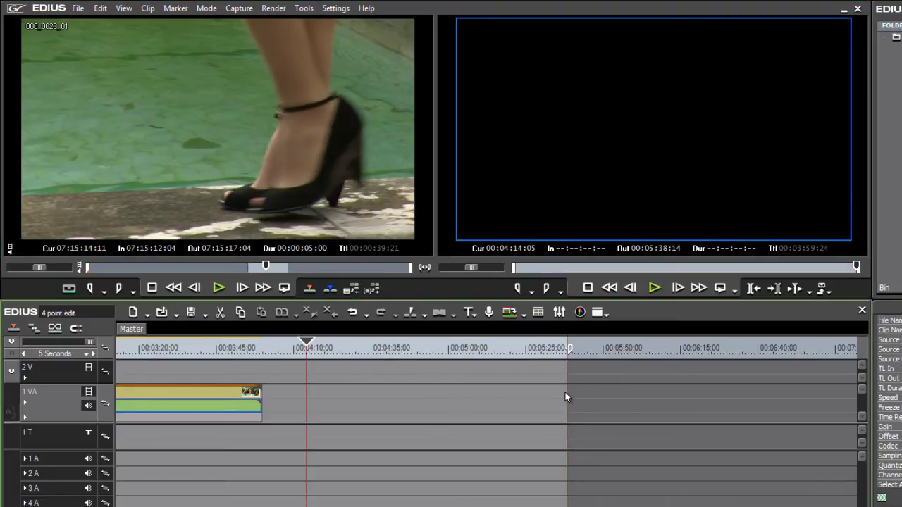
pyautogui.click(375, 347)
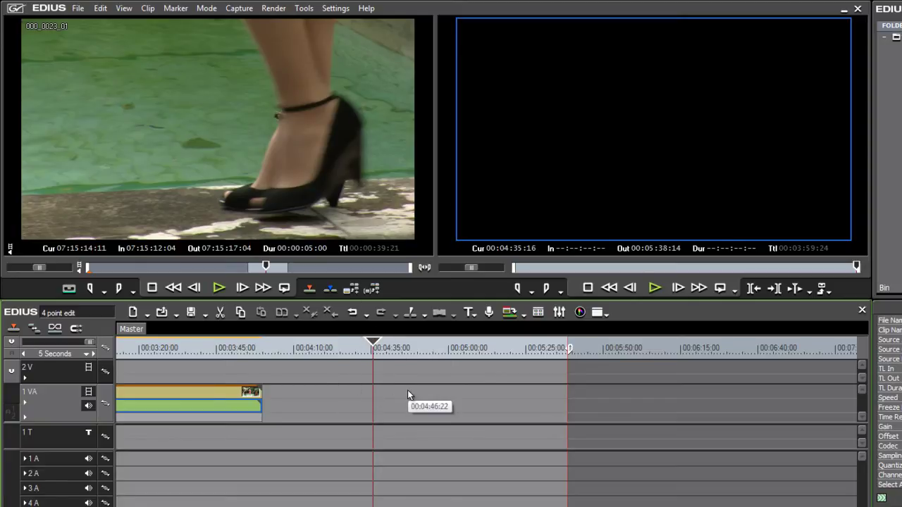
pyautogui.click(434, 347)
pyautogui.hotkey('alt', 'o')
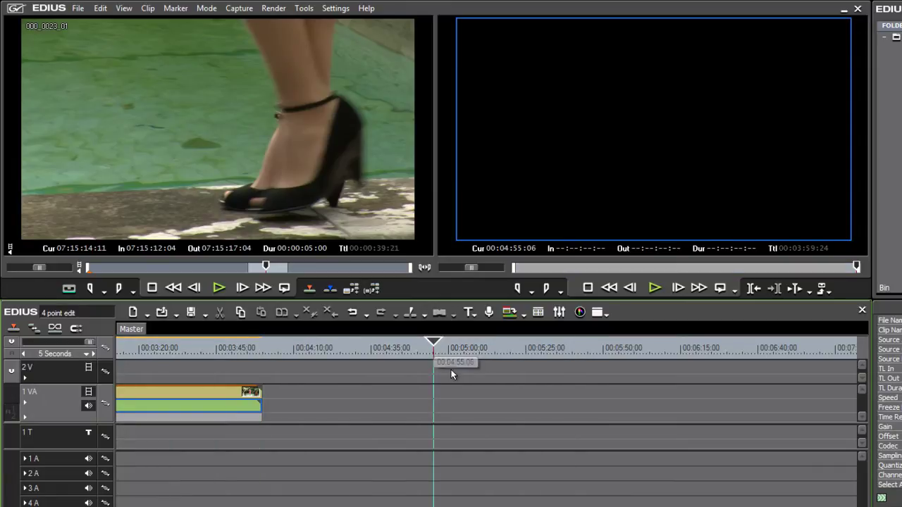
pyautogui.click(52, 376)
# - Insert the 5-second source clip onto 2V at 00:04:55:06 and zoom the timeline to 1 Second
pyautogui.click(306, 286)
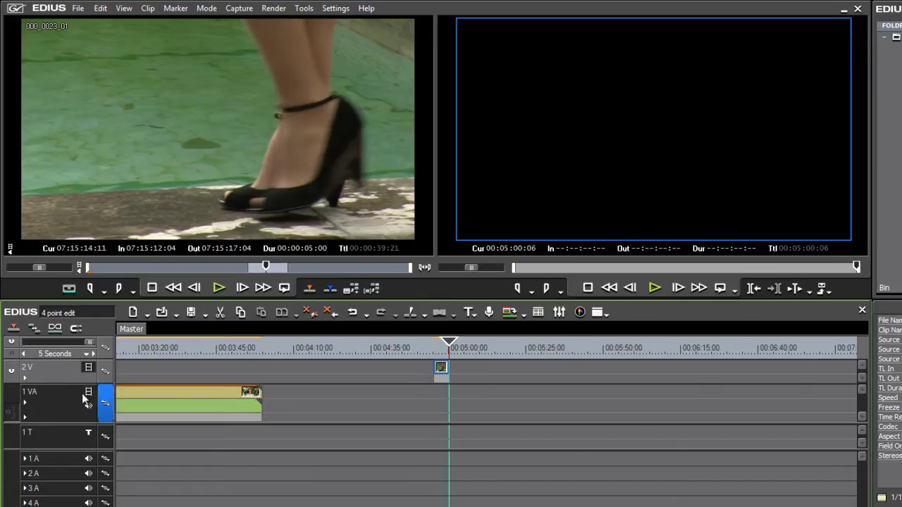
pyautogui.click(24, 355)
pyautogui.click(24, 354)
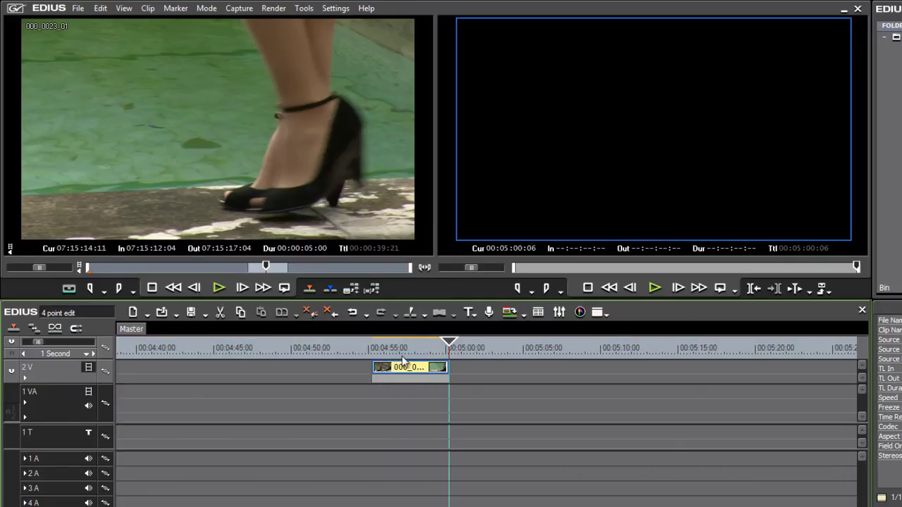
pyautogui.moveTo(421, 348); pyautogui.dragTo(449, 348)
pyautogui.moveTo(259, 268); pyautogui.dragTo(283, 269)
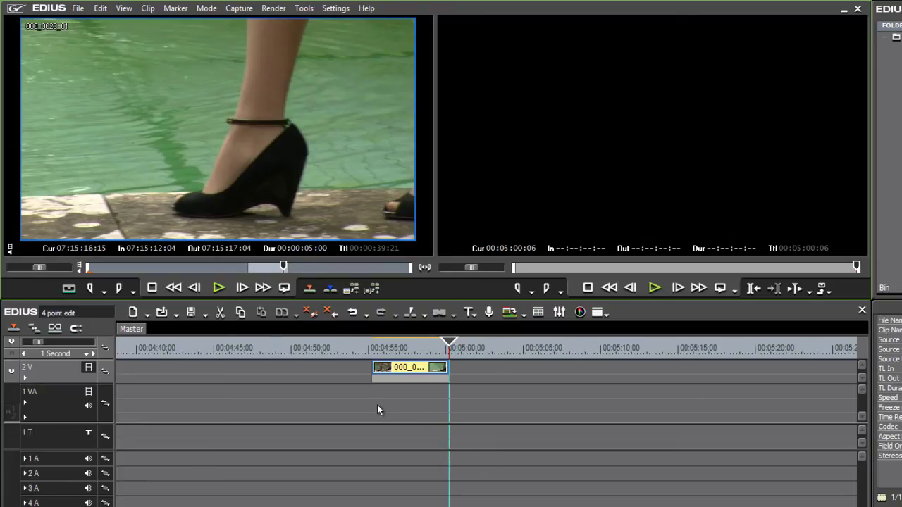
# - Set a timeline Out point at 00:05:16:00 and re-mark the source In at 07:15:14:01
pyautogui.click(542, 349)
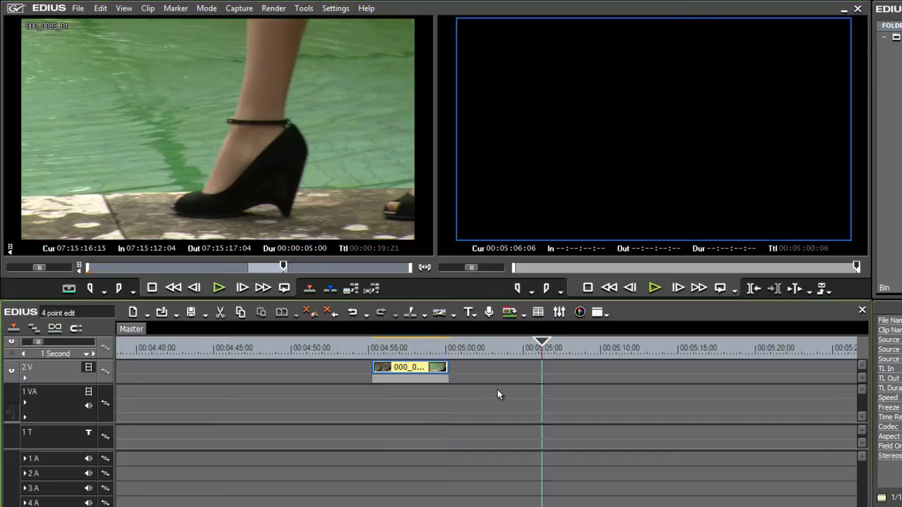
pyautogui.click(547, 352)
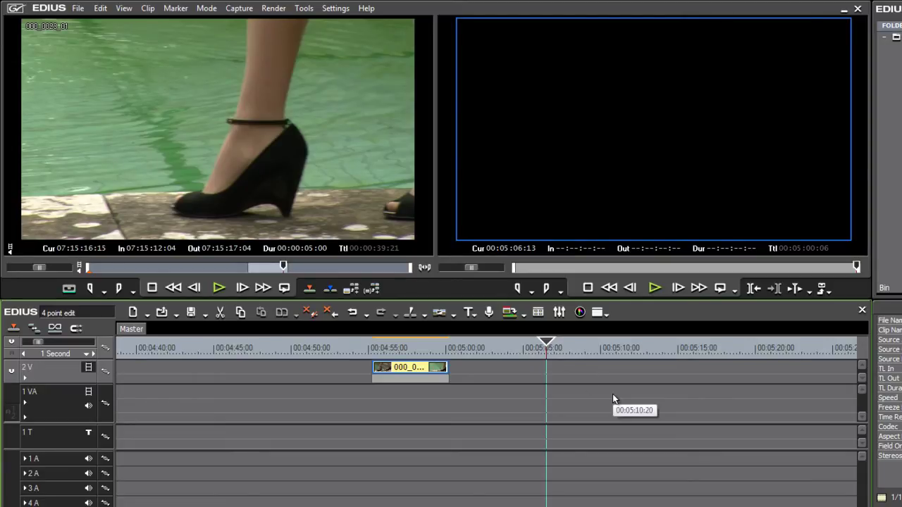
pyautogui.click(694, 350)
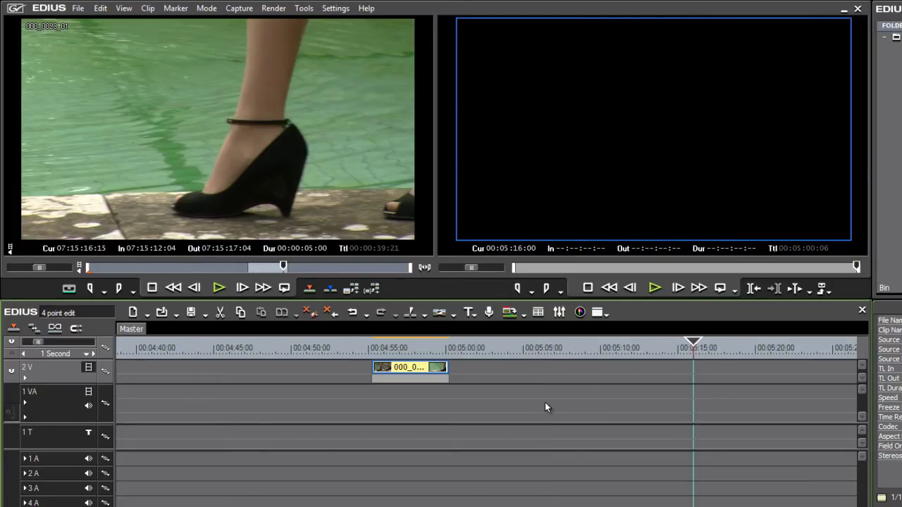
pyautogui.press('o')
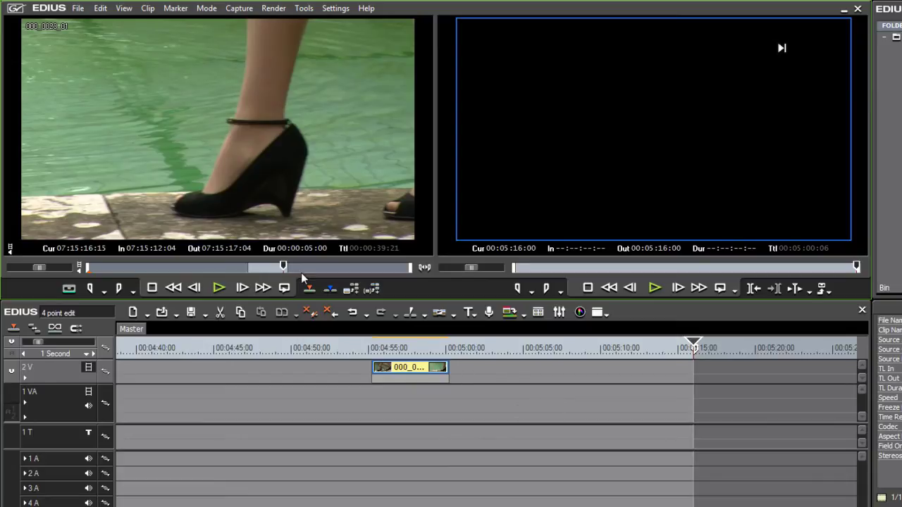
pyautogui.hotkey('ctrl', 'z')
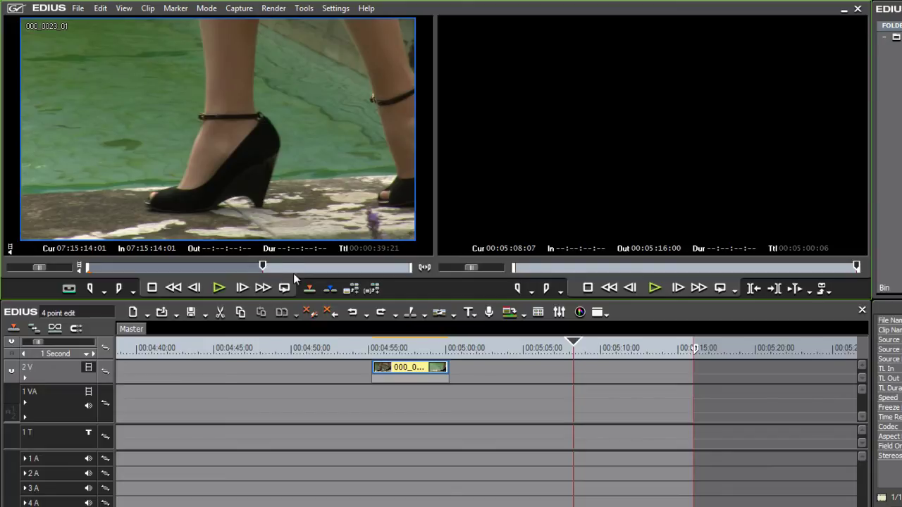
# - Mark timeline In at 00:05:12:18 and place the source range on 2V up to 00:05:16:00
pyautogui.moveTo(596, 350); pyautogui.dragTo(642, 362)
pyautogui.press('i')
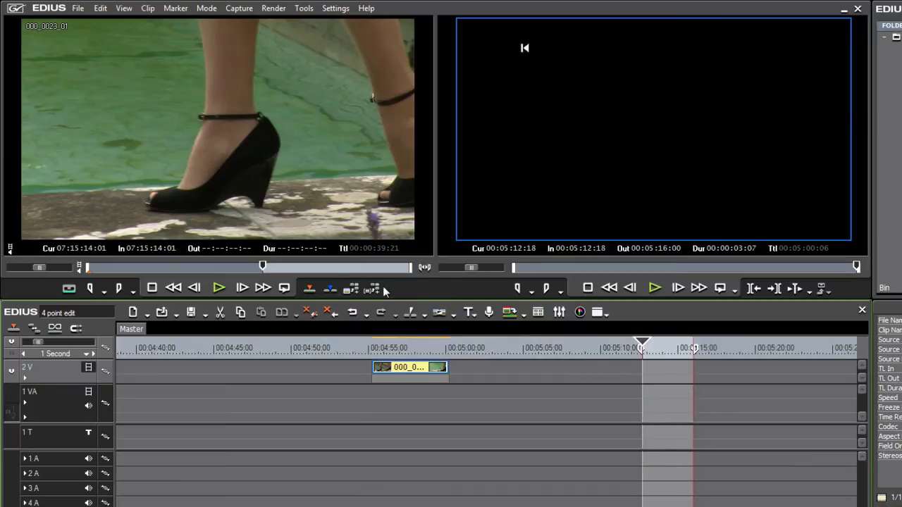
pyautogui.click(310, 289)
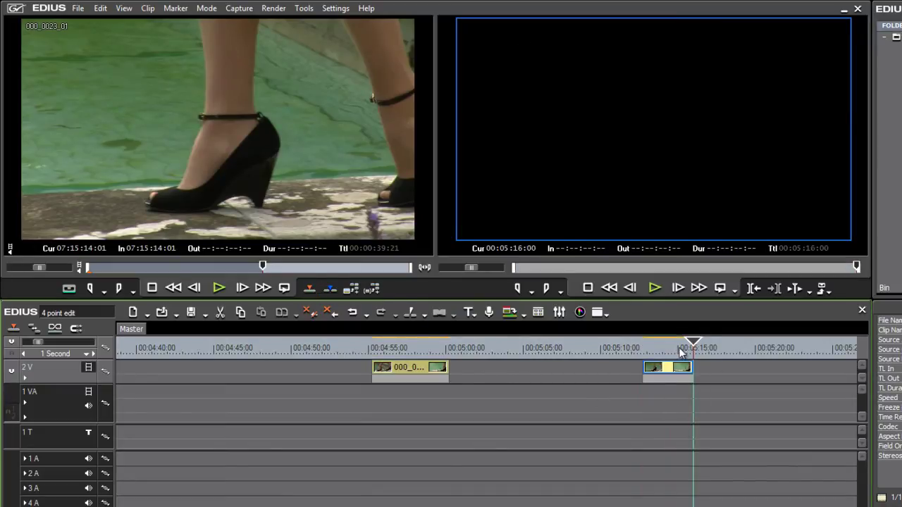
pyautogui.moveTo(683, 351); pyautogui.dragTo(668, 367)
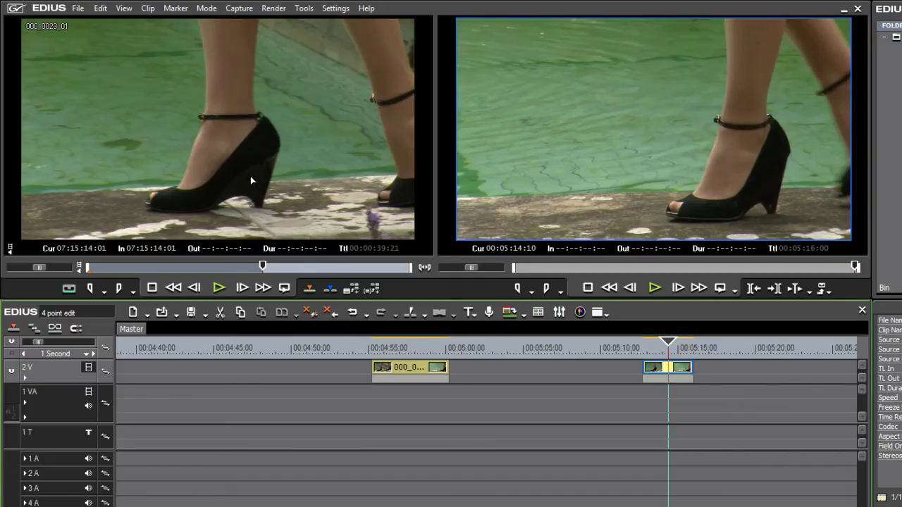
# - Mark the 2V gap 00:05:00:06–00:05:12:18 as timeline In/Out and set source Out at 07:15:18:22
pyautogui.click(518, 352)
pyautogui.moveTo(440, 351)
pyautogui.mouseDown()
pyautogui.moveTo(468, 351)
pyautogui.moveTo(449, 351)
pyautogui.mouseUp()
pyautogui.press('i')
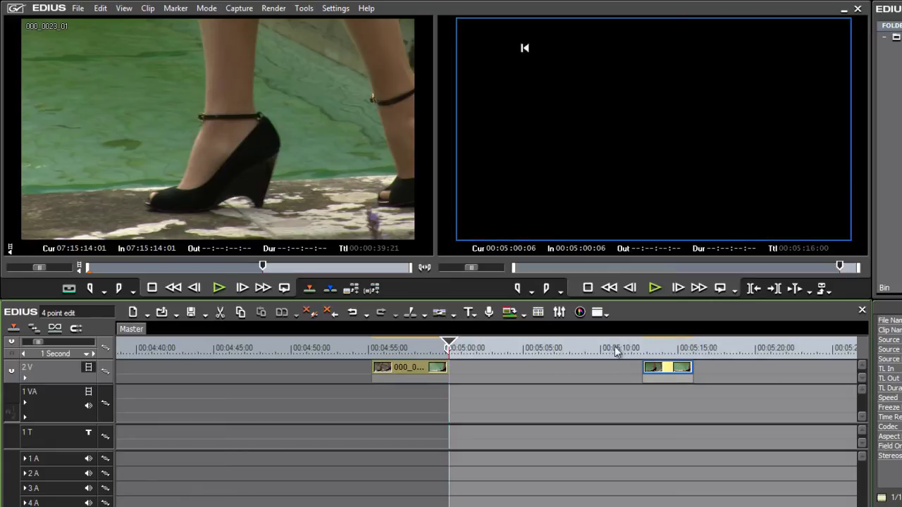
pyautogui.moveTo(617, 349); pyautogui.dragTo(642, 349)
pyautogui.press('o')
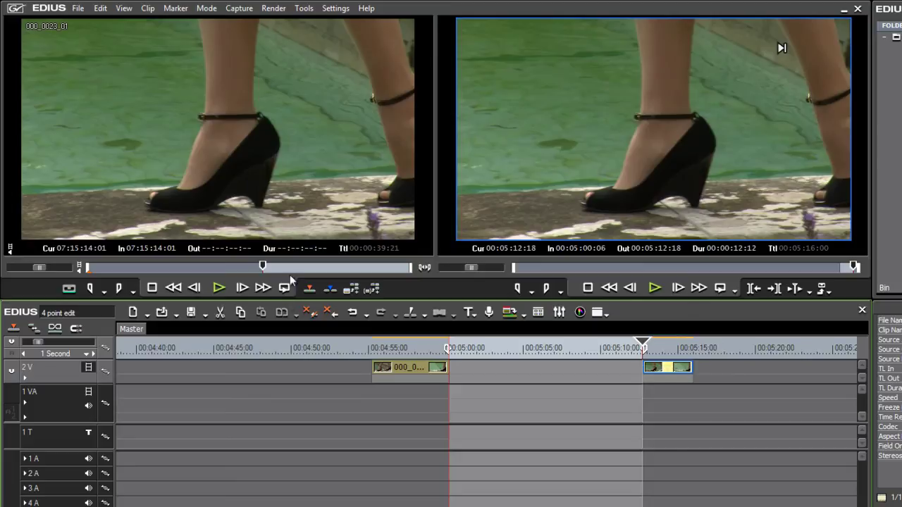
pyautogui.moveTo(286, 266); pyautogui.dragTo(301, 268)
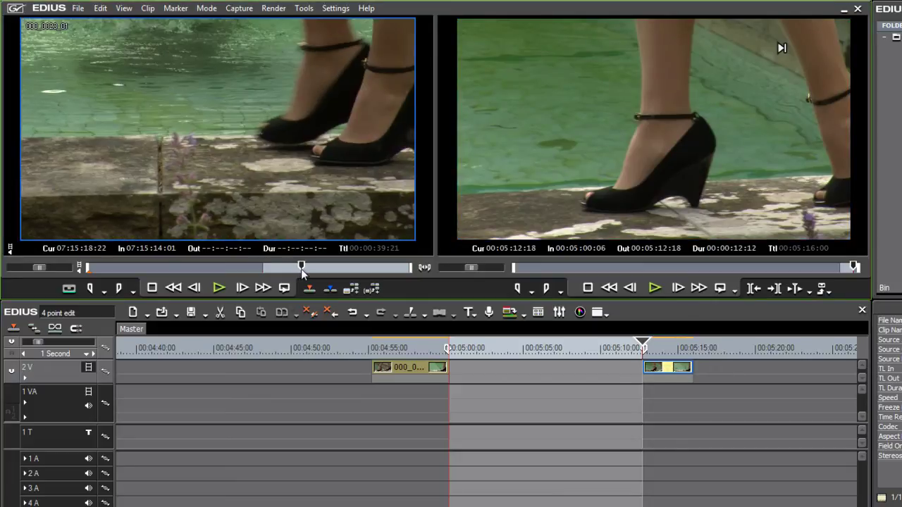
pyautogui.press('o')
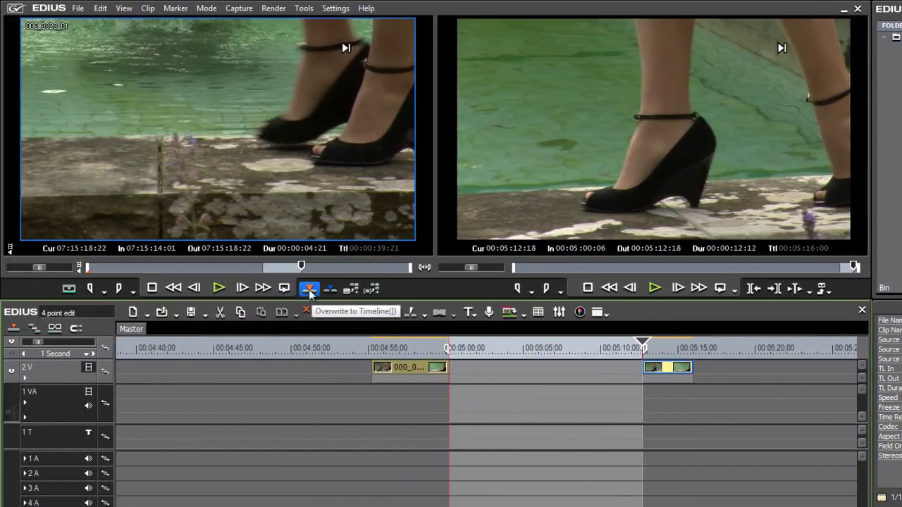
pyautogui.click(308, 289)
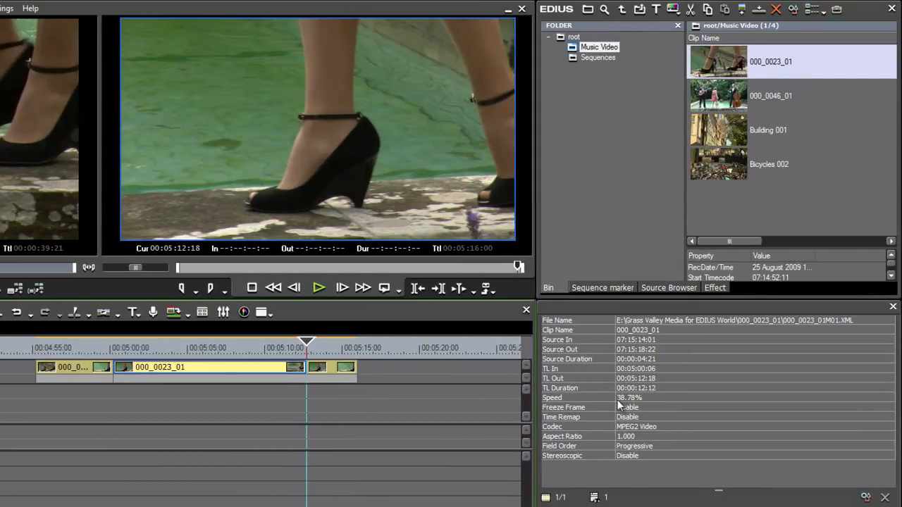
pyautogui.click(123, 345)
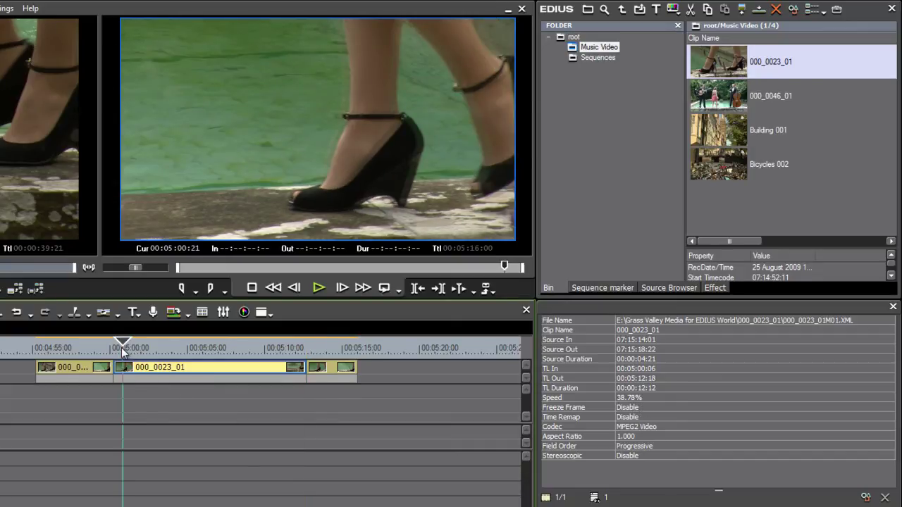
pyautogui.press('space')
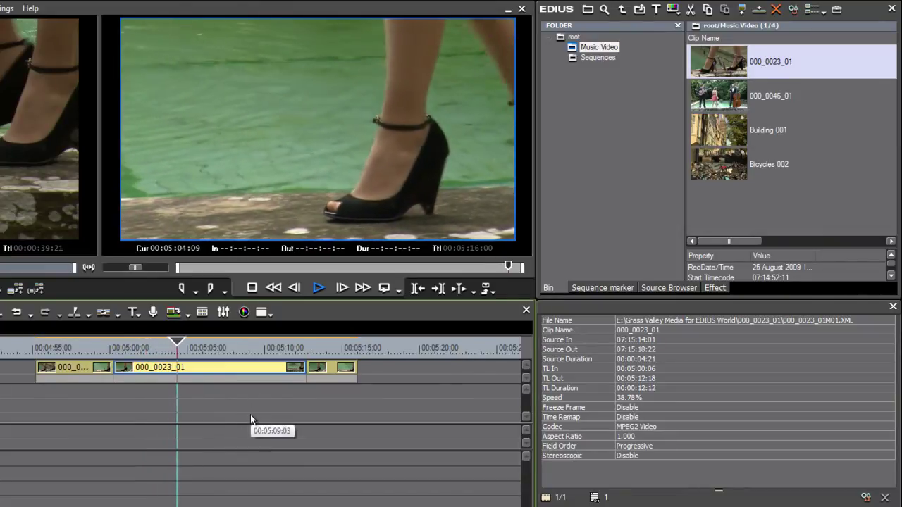
pyautogui.press('space')
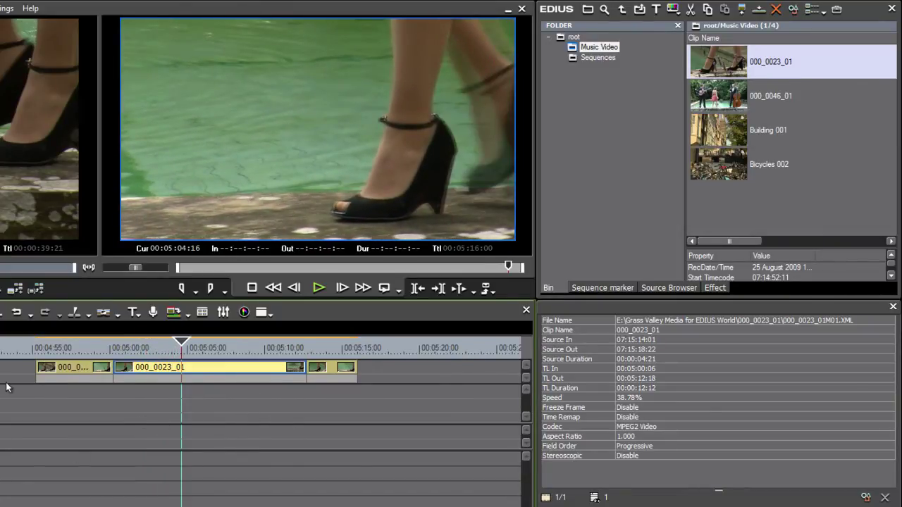
pyautogui.click(55, 372)
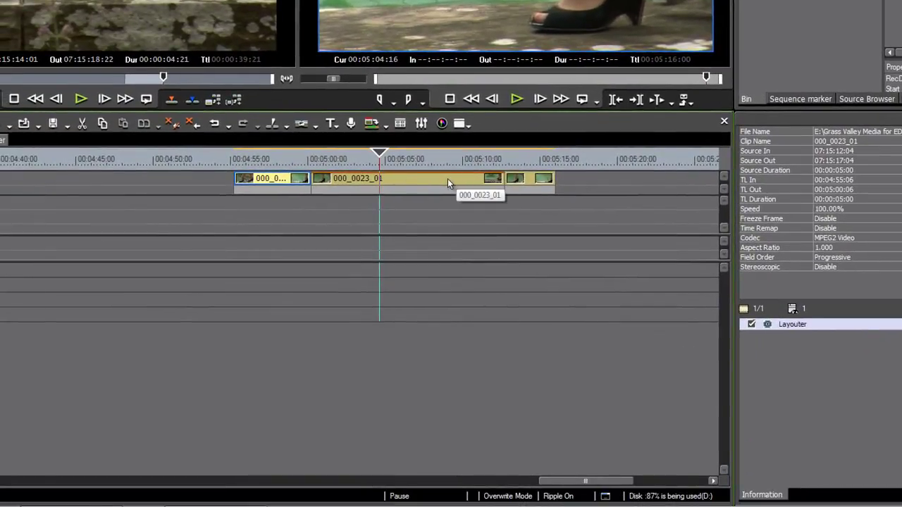
pyautogui.click(436, 179)
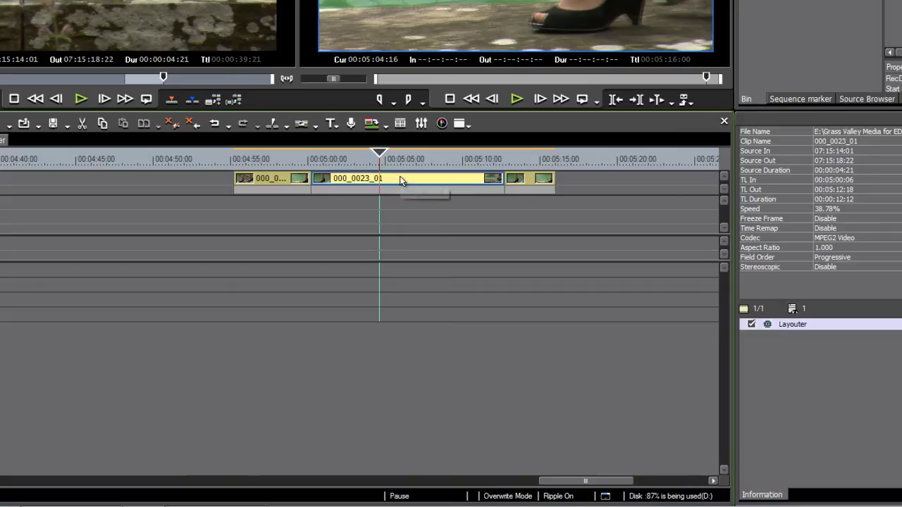
pyautogui.rightClick(402, 181)
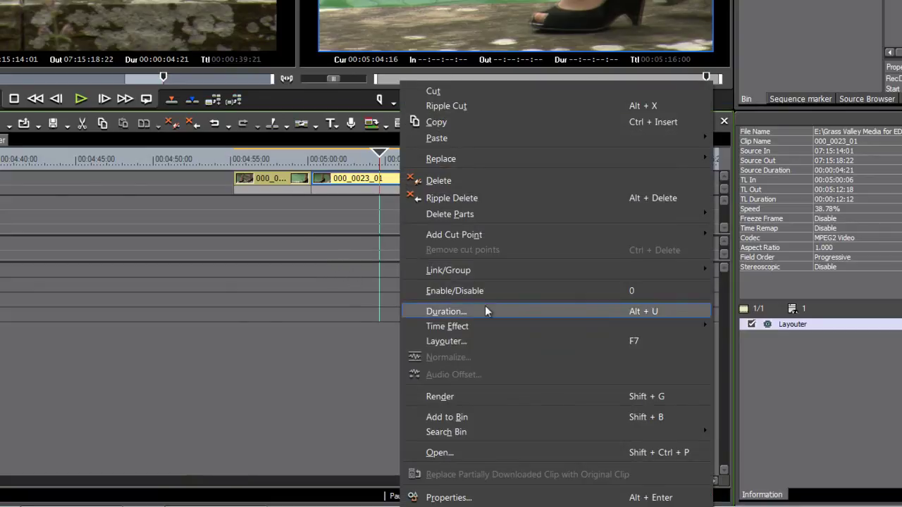
pyautogui.moveTo(507, 327)
pyautogui.click(735, 328)
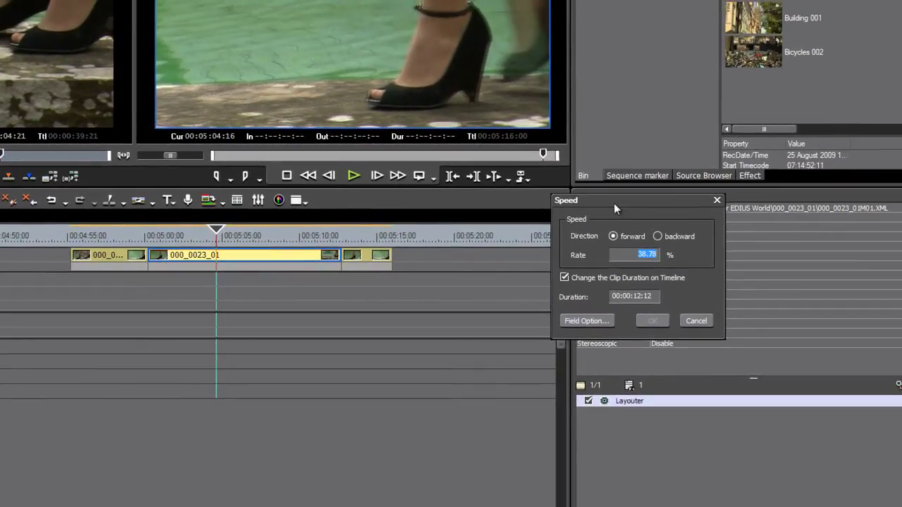
pyautogui.click(697, 323)
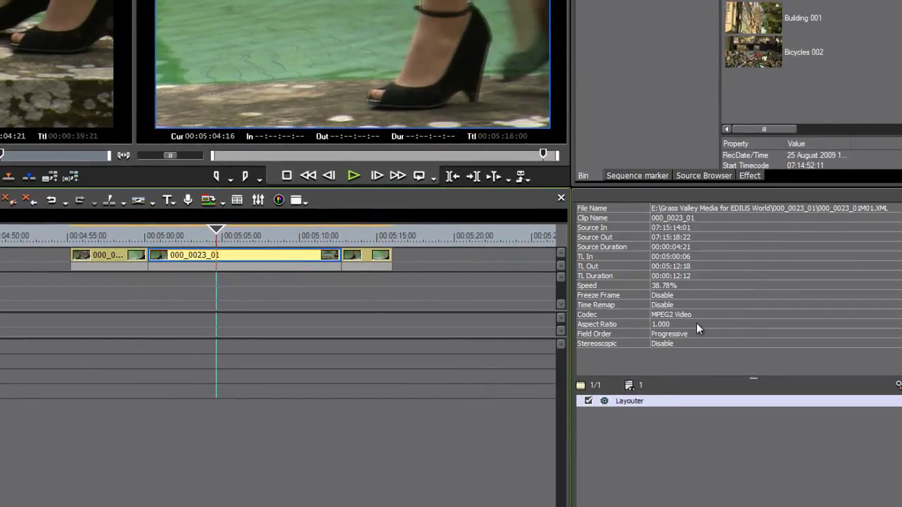
pyautogui.click(98, 263)
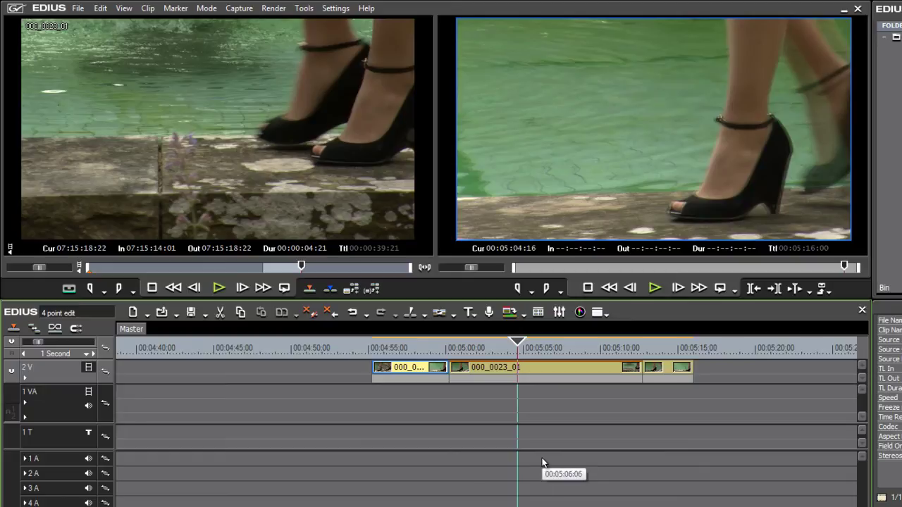
pyautogui.click(62, 354)
pyautogui.click(62, 354)
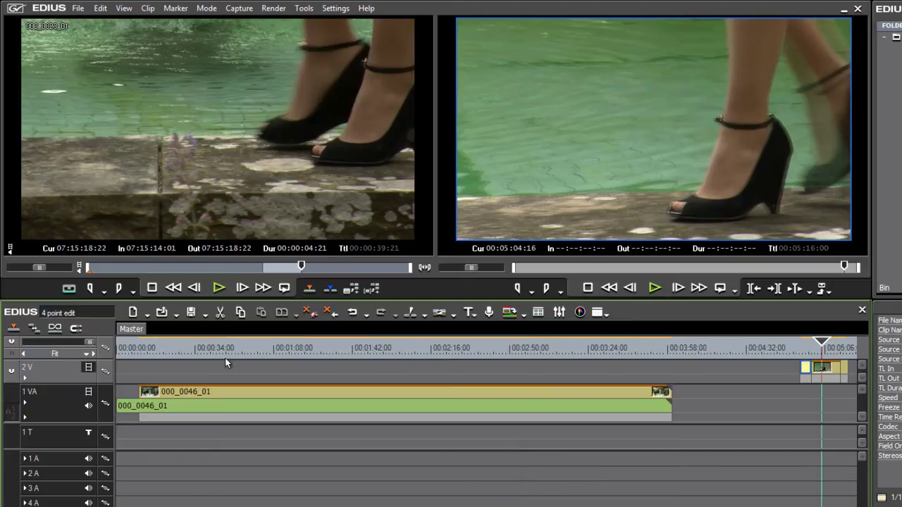
pyautogui.click(189, 348)
pyautogui.press('i')
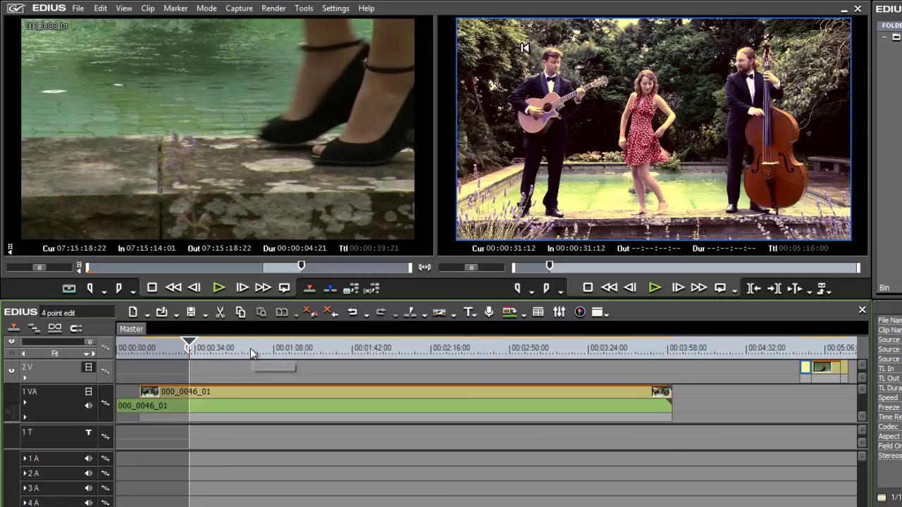
pyautogui.click(213, 349)
pyautogui.press('o')
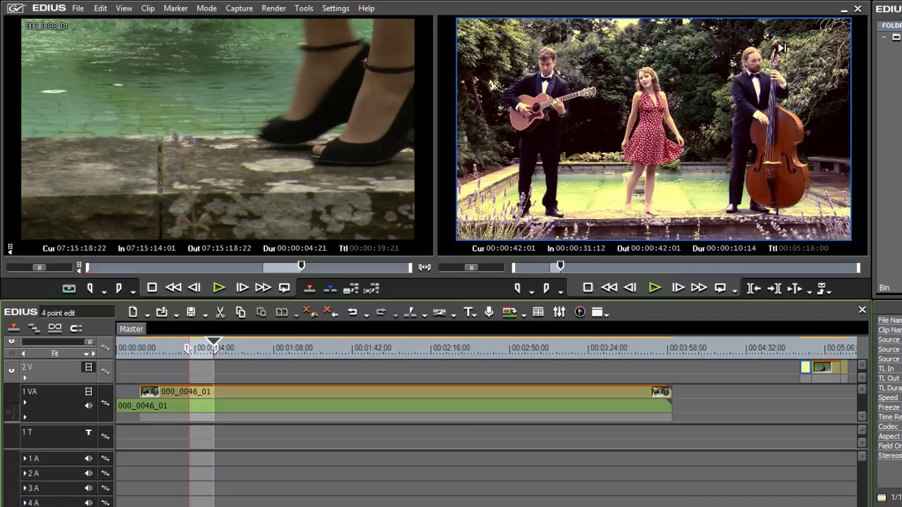
pyautogui.hscroll(5, 491, 380)
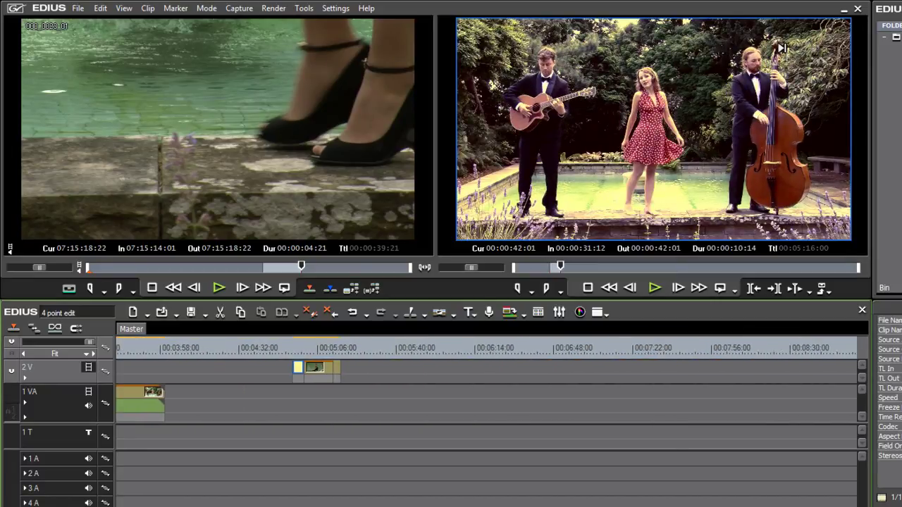
pyautogui.click(404, 349)
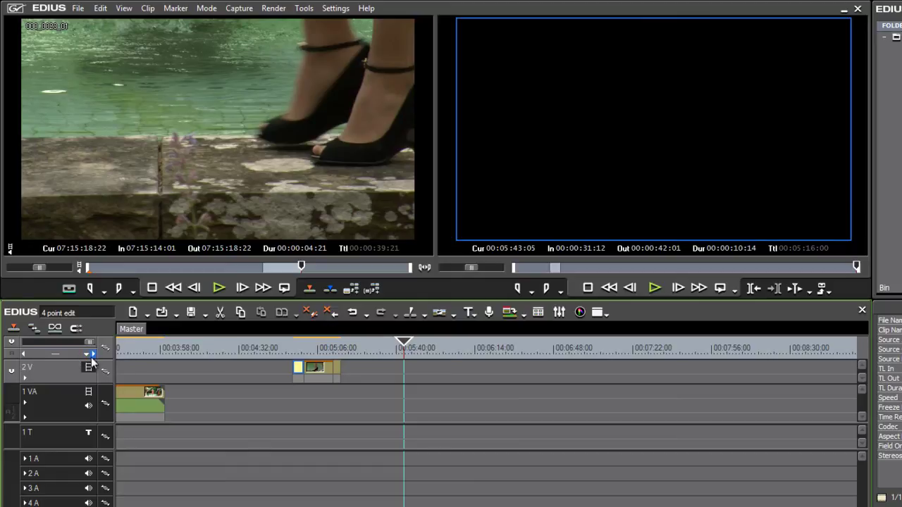
pyautogui.click(94, 355)
pyautogui.click(25, 354)
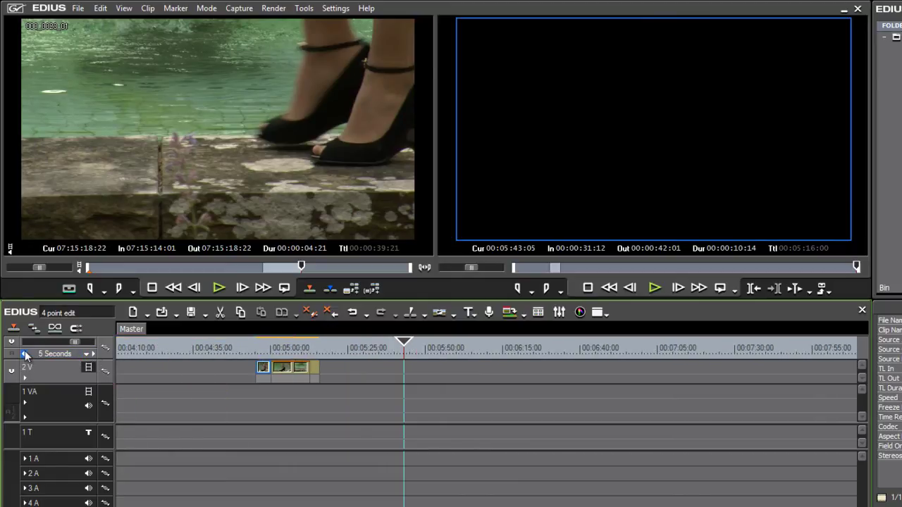
pyautogui.click(25, 354)
pyautogui.click(24, 354)
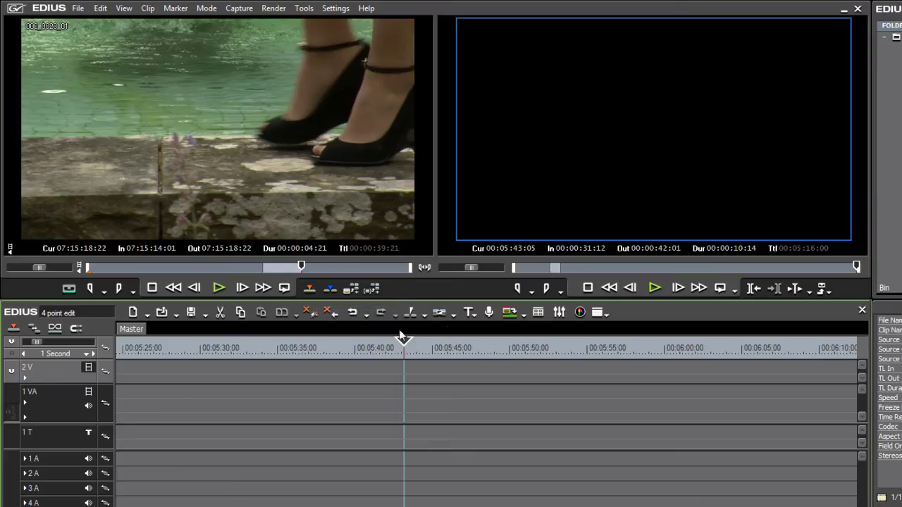
pyautogui.click(307, 290)
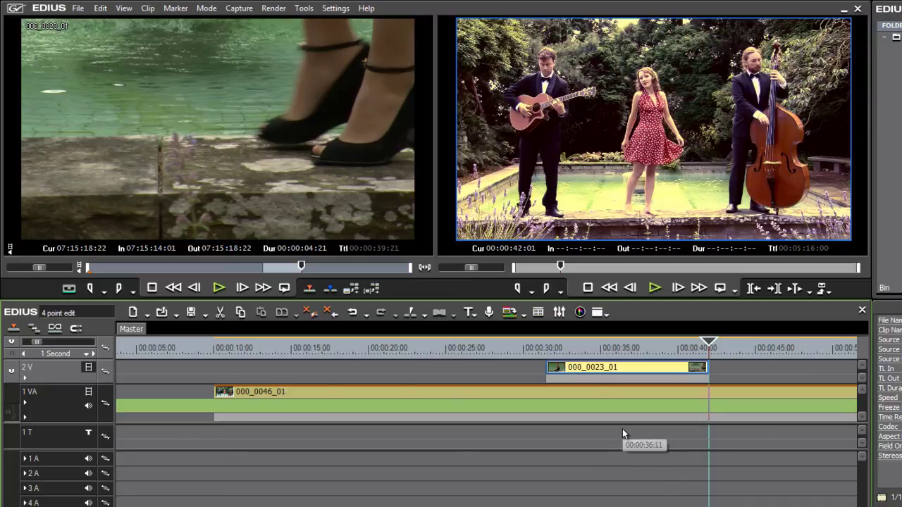
pyautogui.press('z')
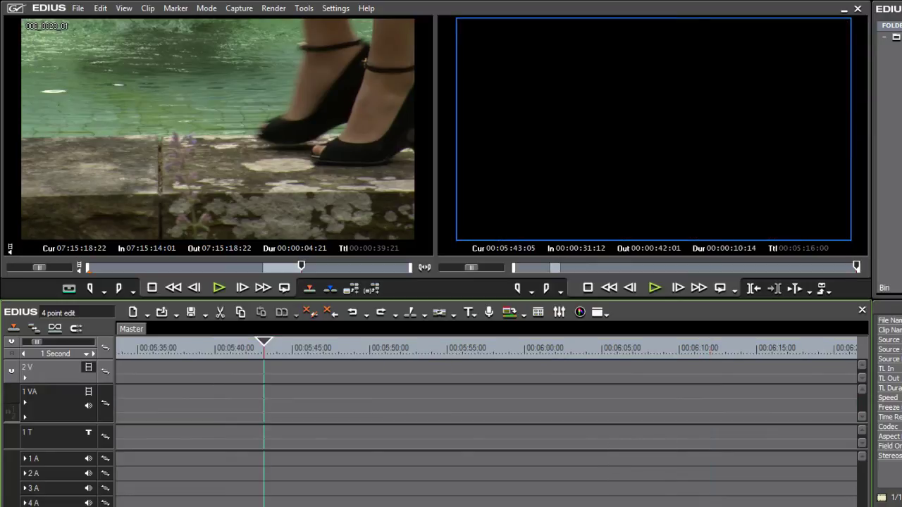
# - Mark the timeline range 00:00:00:00 to 00:00:10:00 with In and Out points
pyautogui.hscroll(-15, 486, 422)
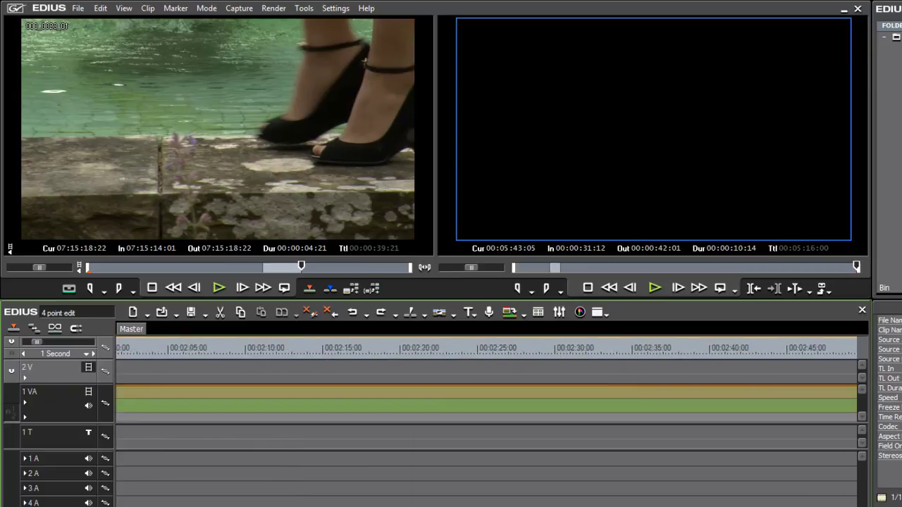
pyautogui.moveTo(245, 348); pyautogui.dragTo(271, 348)
pyautogui.press('o')
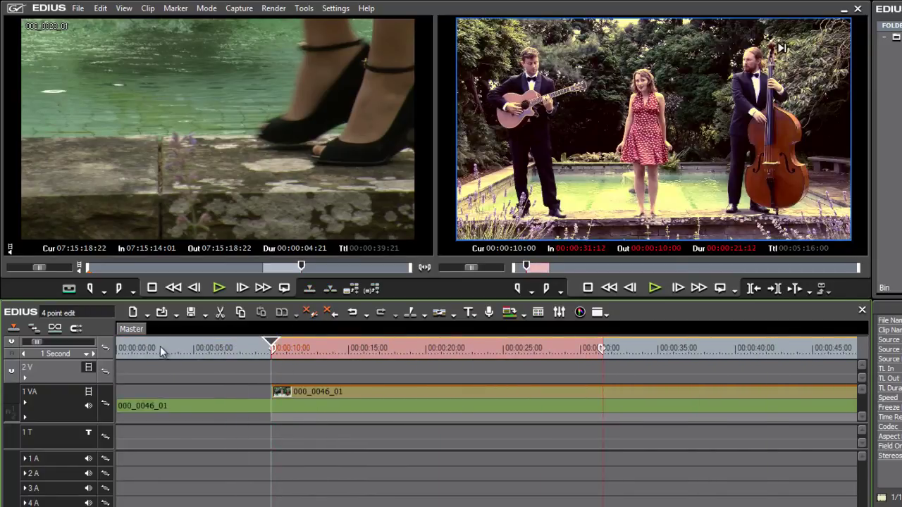
pyautogui.moveTo(159, 346); pyautogui.dragTo(93, 349)
pyautogui.press('i')
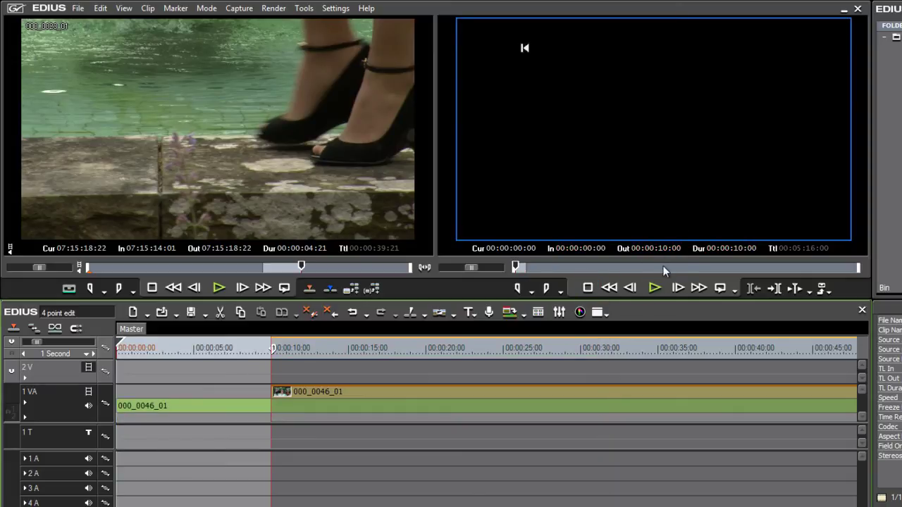
# - Mark a 5-second source range of 000_0023_01 using +500 and overwrite it into the gap
pyautogui.click(270, 268)
pyautogui.moveTo(270, 268); pyautogui.dragTo(263, 269)
pyautogui.write('i')
pyautogui.write('+')
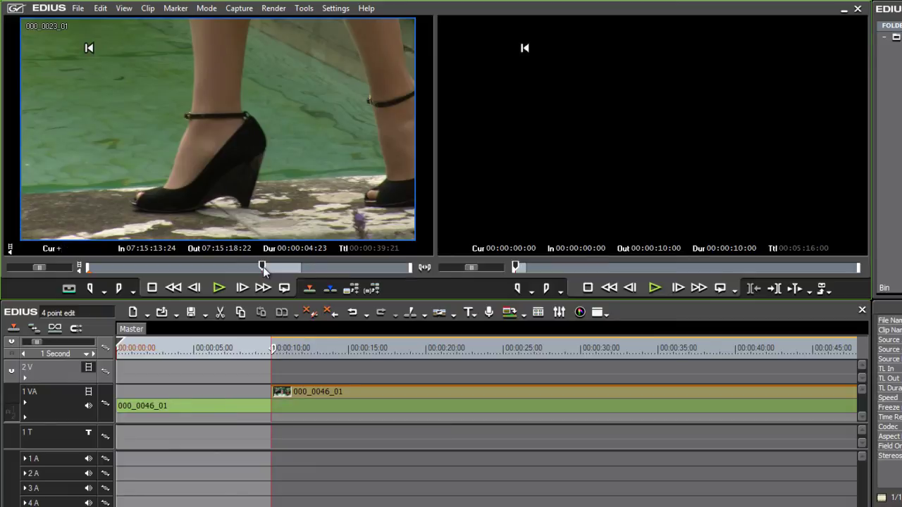
pyautogui.write('5')
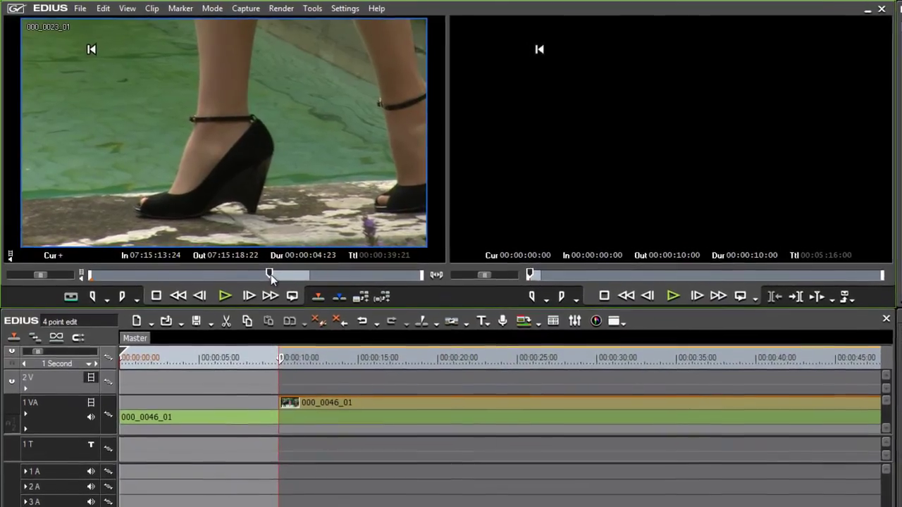
pyautogui.write('00')
pyautogui.press('Return')
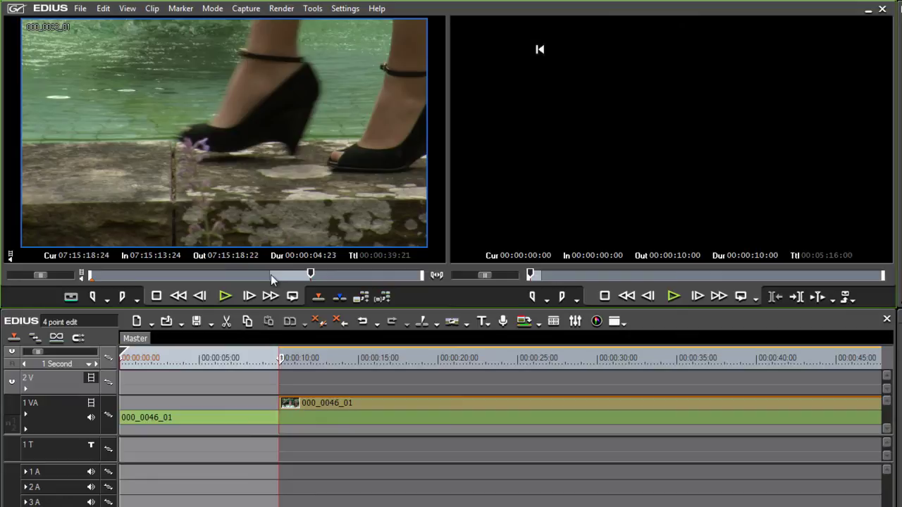
pyautogui.press('o')
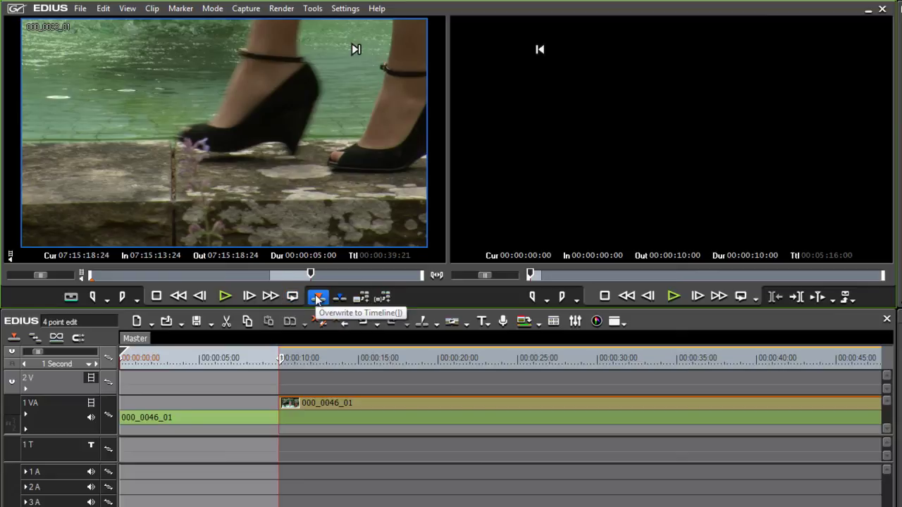
pyautogui.click(317, 298)
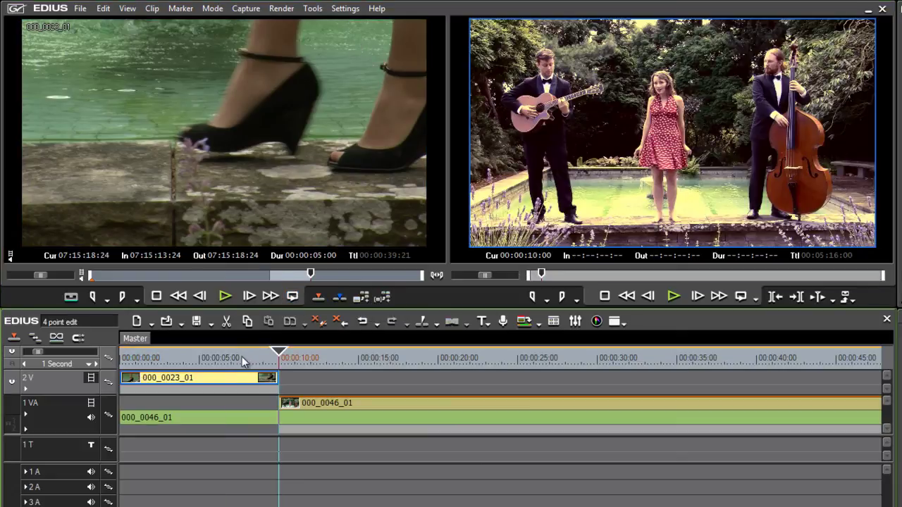
# - Preview the placed shoe clip, then load and scrub Bicycles 002 in the source player
pyautogui.moveTo(240, 362); pyautogui.dragTo(224, 358)
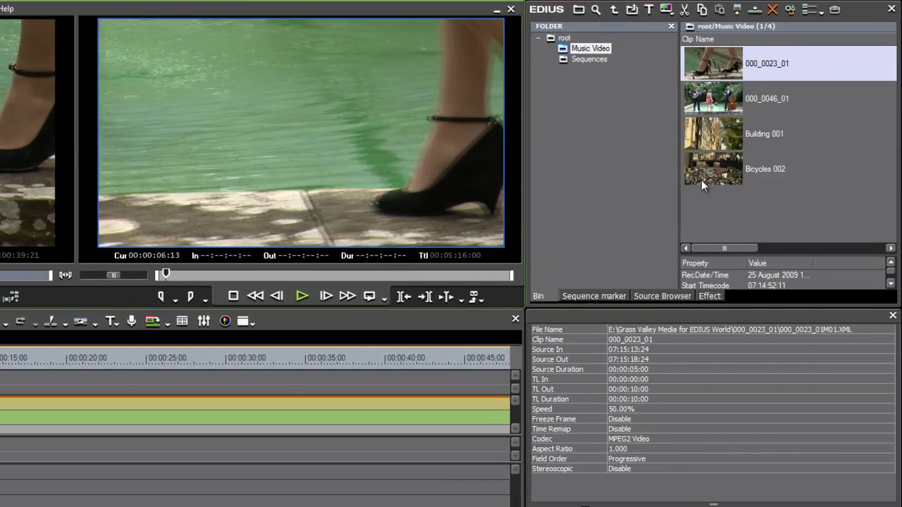
pyautogui.doubleClick(701, 180)
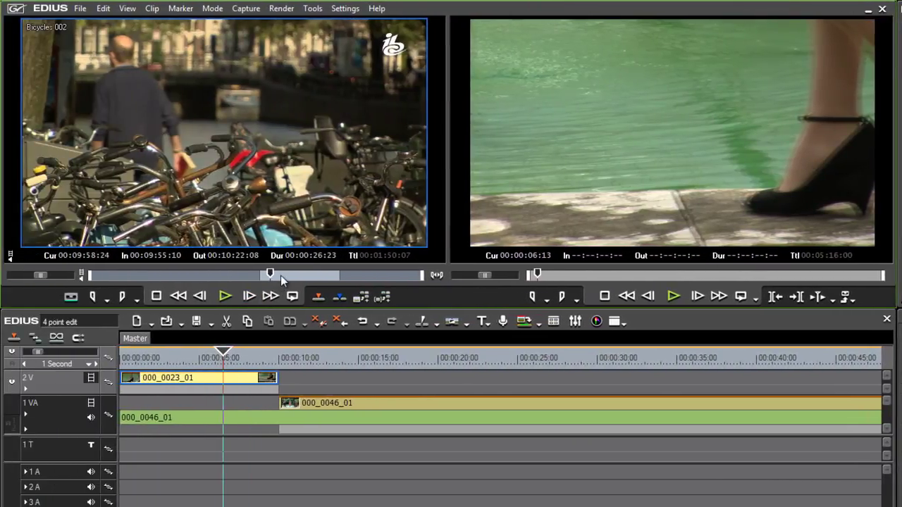
pyautogui.moveTo(280, 276); pyautogui.dragTo(243, 276)
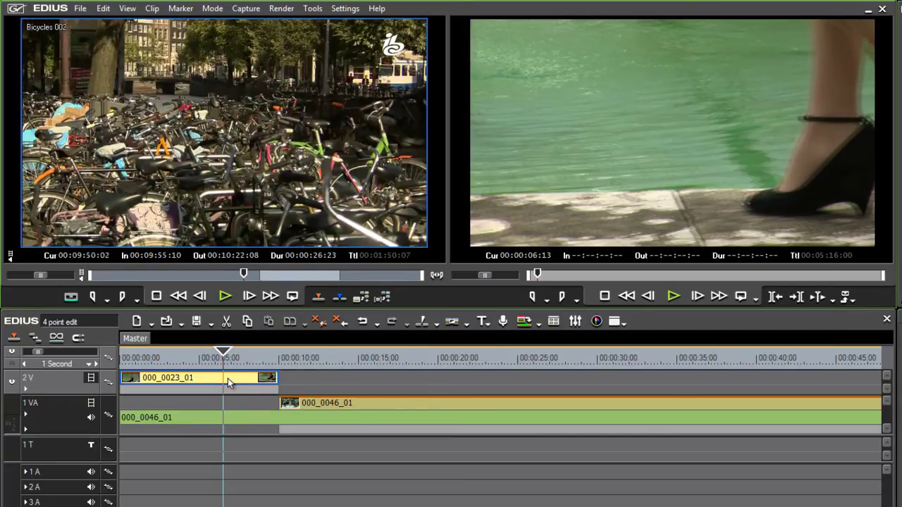
# - Mark In/Out around the 000_0023_01 clip on 2V with Z and delete it
pyautogui.click(194, 358)
pyautogui.press('z')
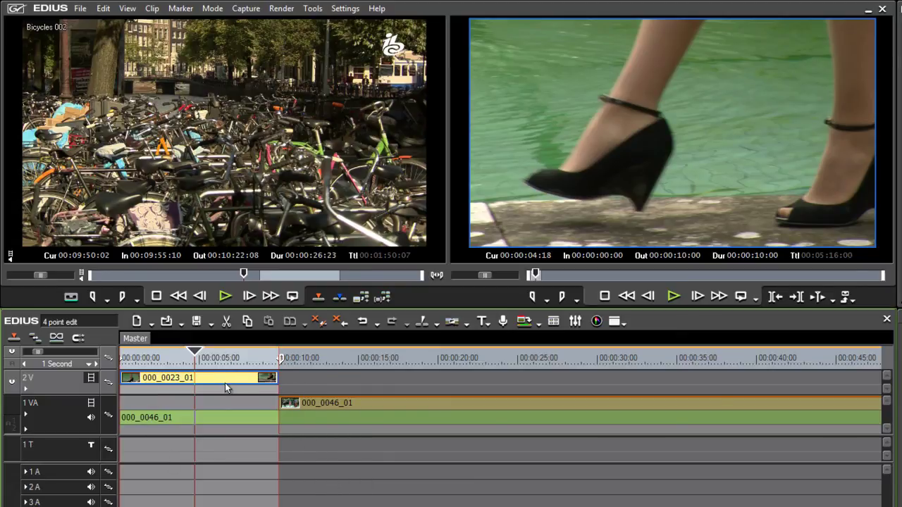
pyautogui.press('Delete')
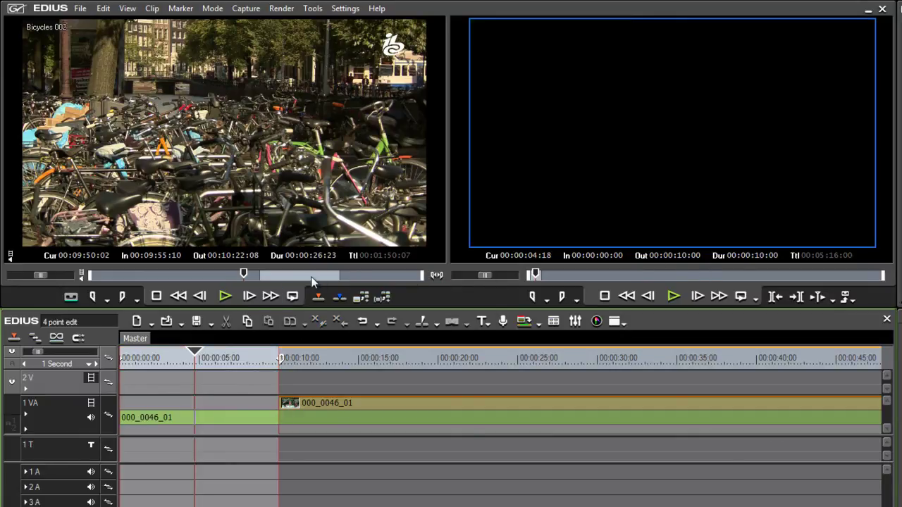
# - Set the Bicycles 002 source Out at 00:10:03:22 and overwrite it into the 10-second gap
pyautogui.click(268, 276)
pyautogui.moveTo(268, 279); pyautogui.dragTo(285, 281)
pyautogui.press('o')
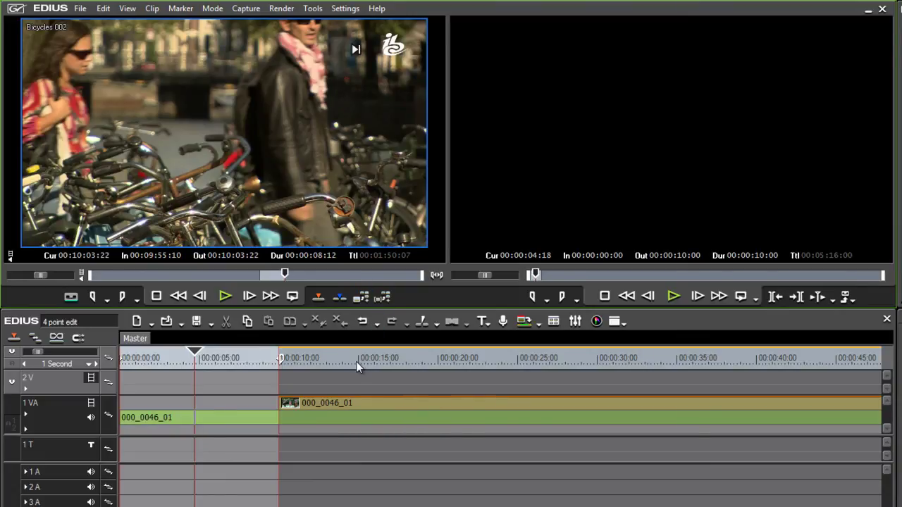
pyautogui.click(317, 296)
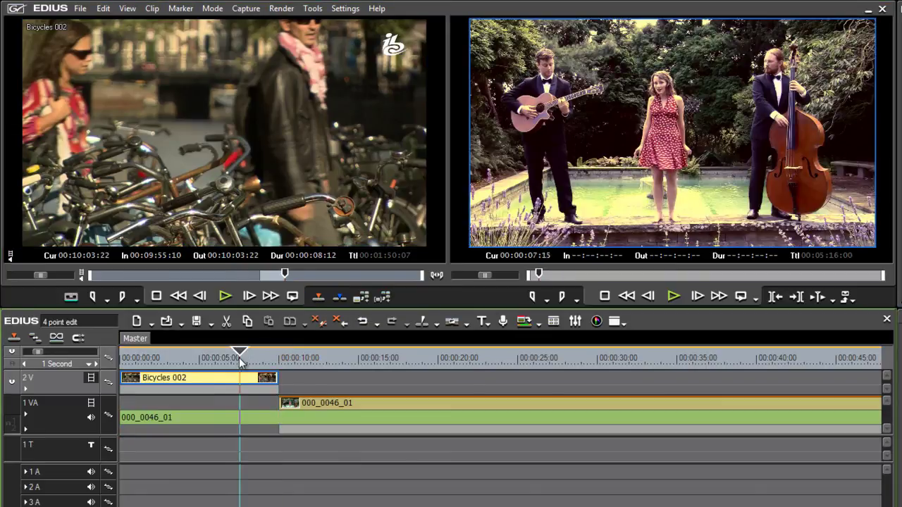
# - Rewind the timeline to the start of the Bicycles 002 clip and play it back
pyautogui.click(237, 357)
pyautogui.moveTo(237, 358); pyautogui.dragTo(165, 358)
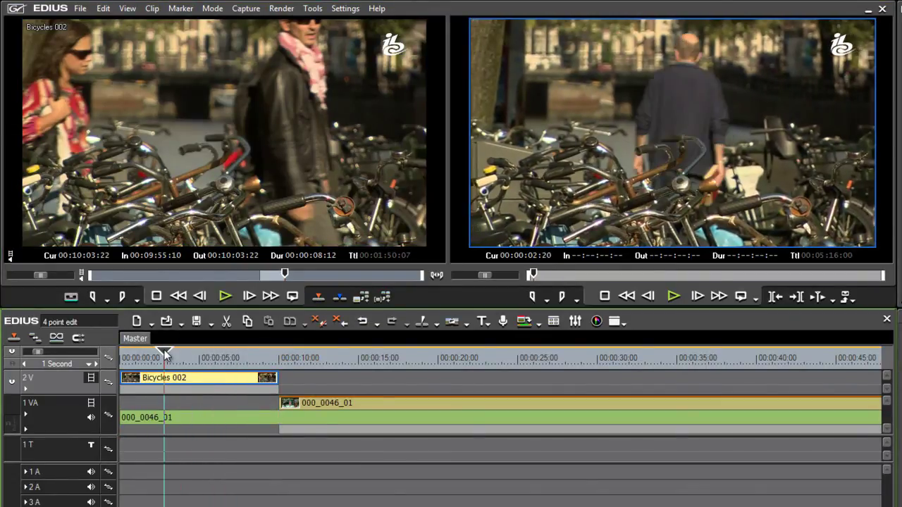
pyautogui.click(673, 298)
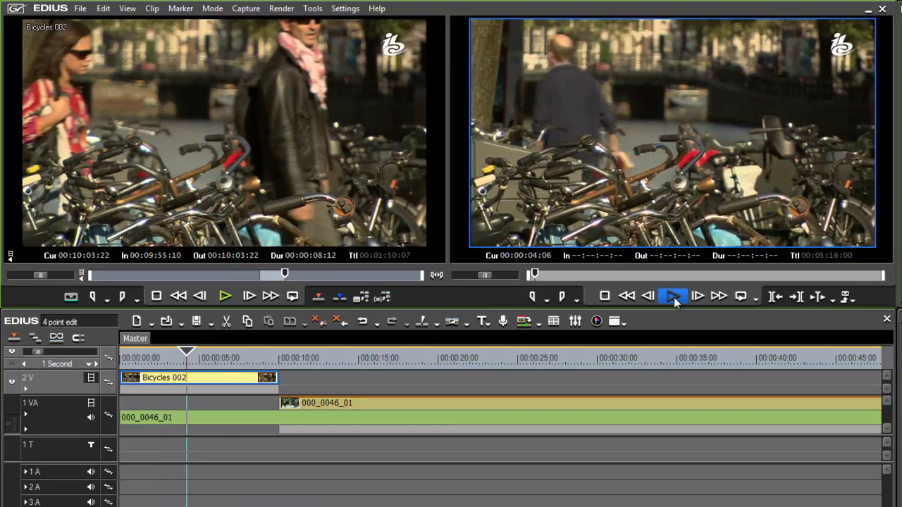